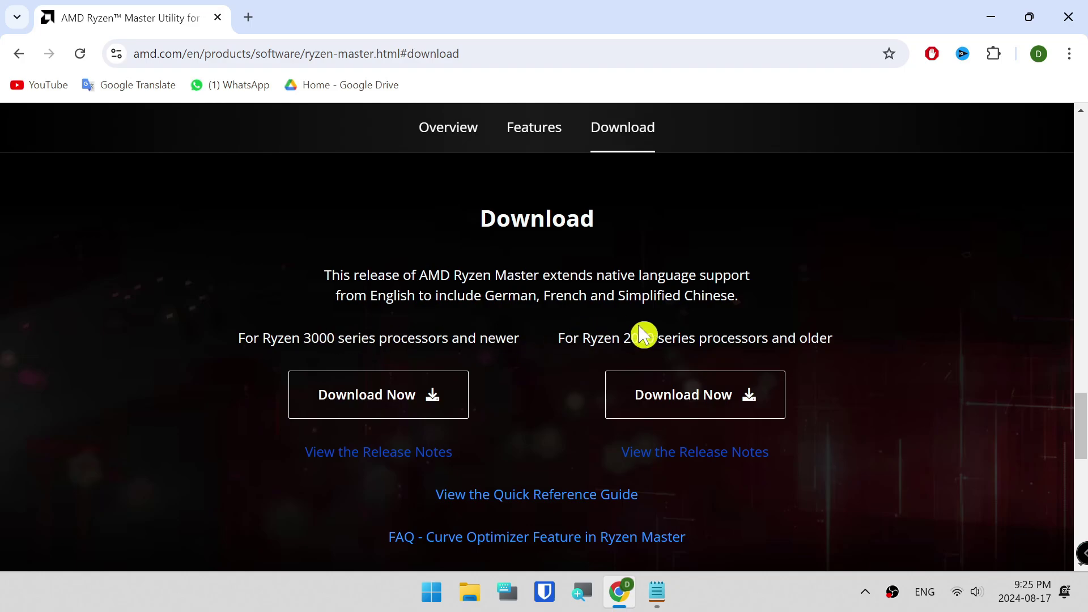
# Step: Check the processor model in Task Manager's CPU performance view and in CPU-Z, closing both programs
pyautogui.rightClick(371, 593)
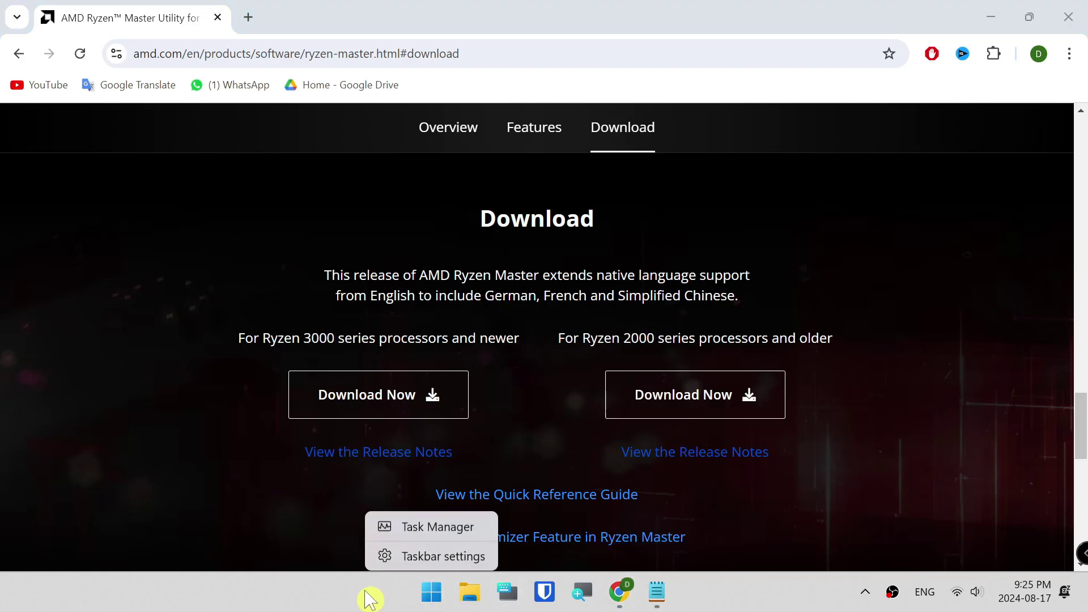
pyautogui.click(442, 527)
pyautogui.click(992, 18)
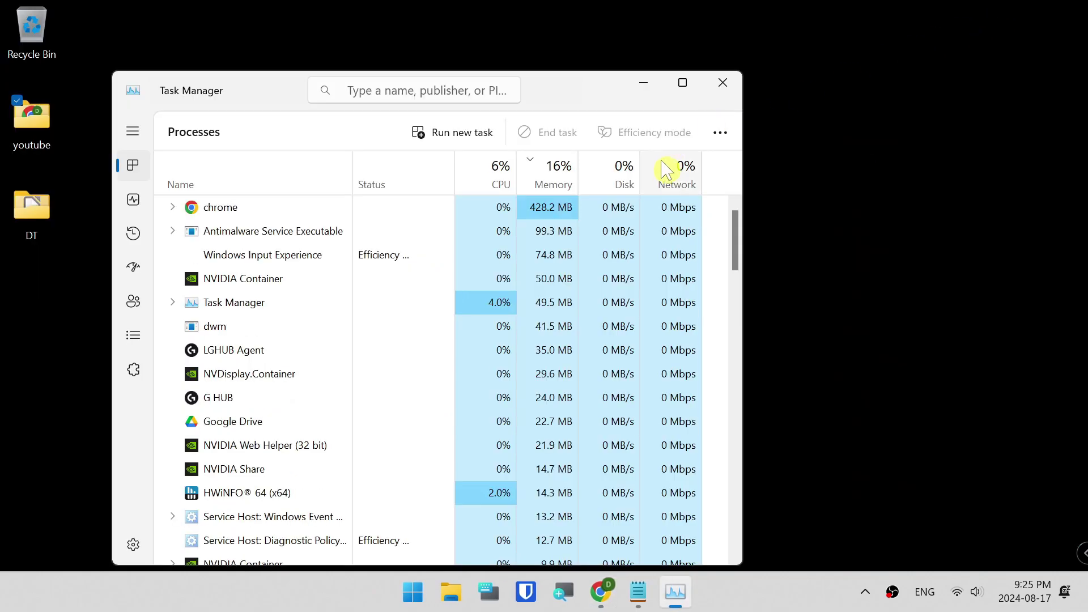
pyautogui.click(134, 207)
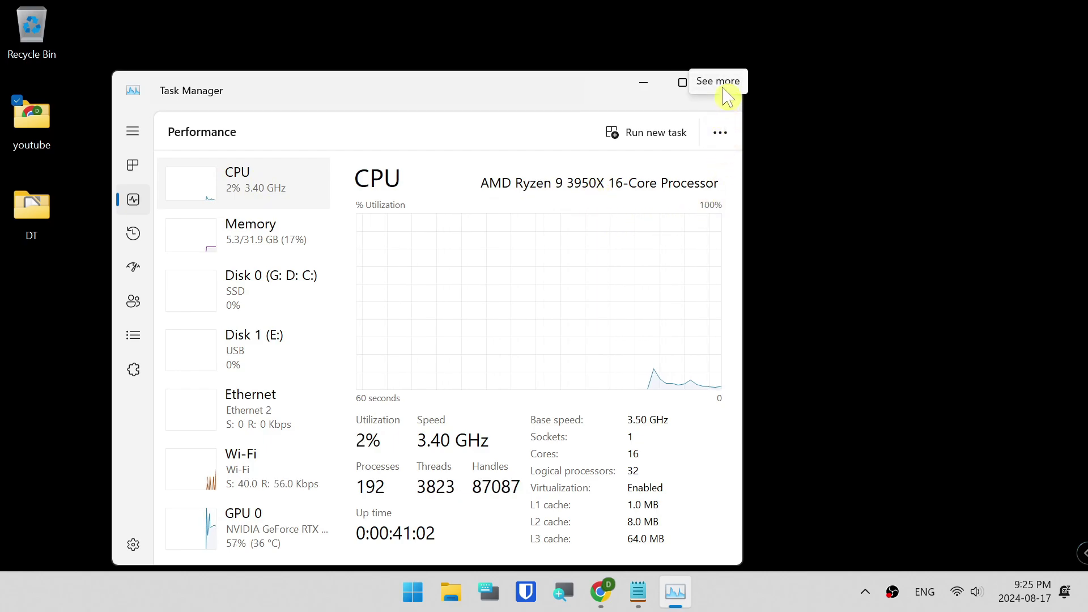
pyautogui.click(722, 83)
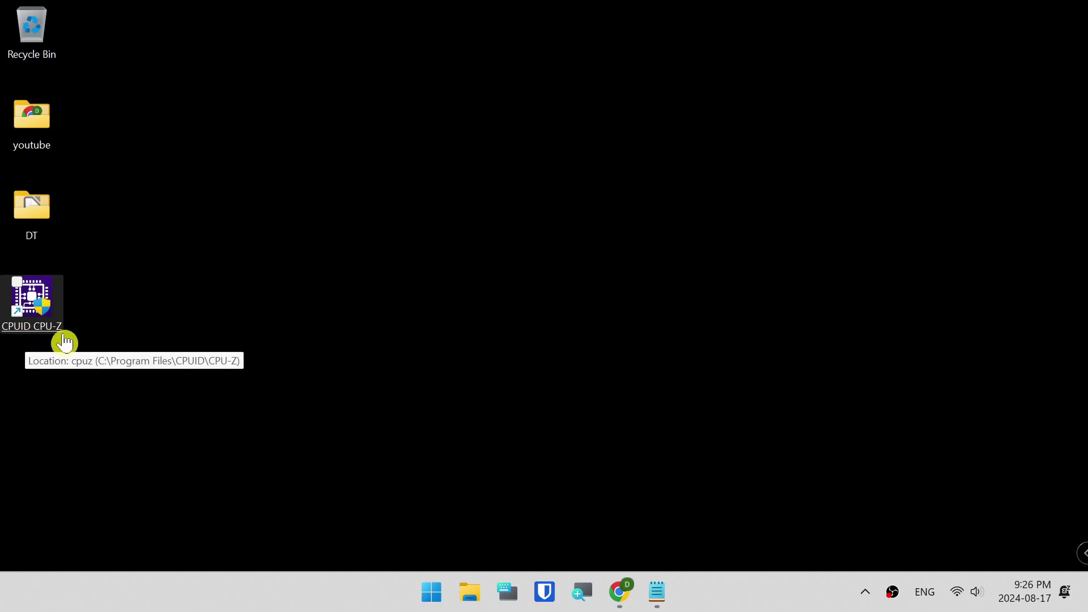
pyautogui.doubleClick(30, 301)
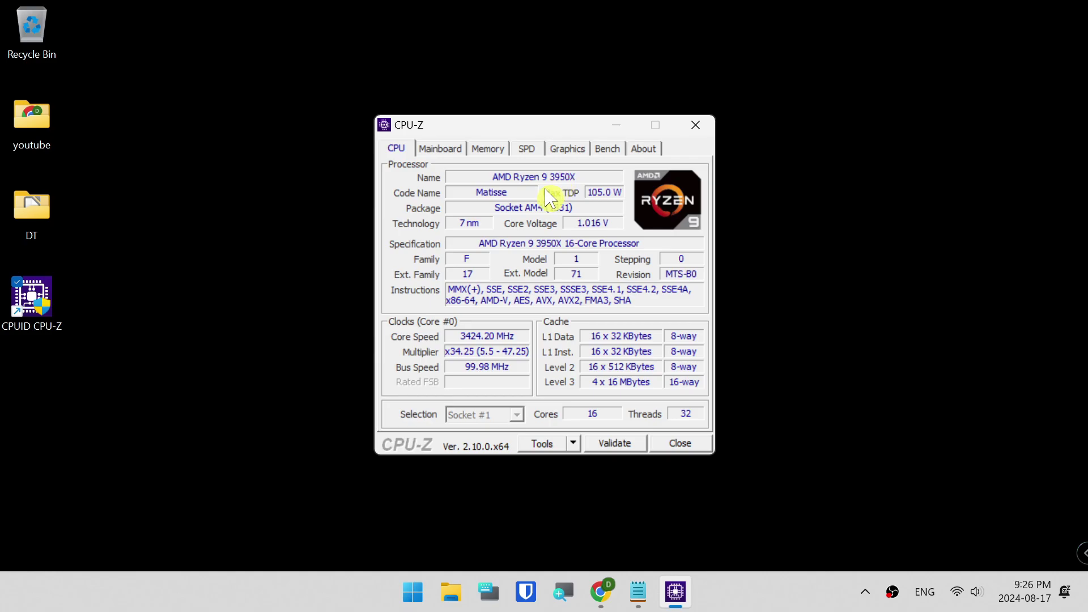
pyautogui.click(700, 127)
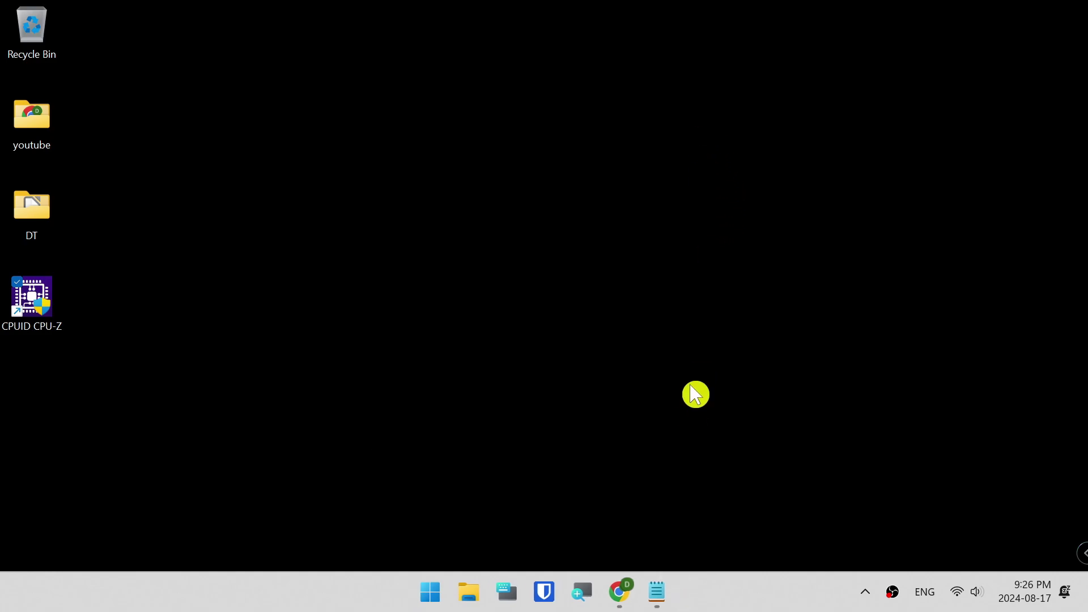
# Step: Return to Chrome, download Ryzen Master for Ryzen 3000 series processors and newer, and show the file in the Downloads folder
pyautogui.click(623, 600)
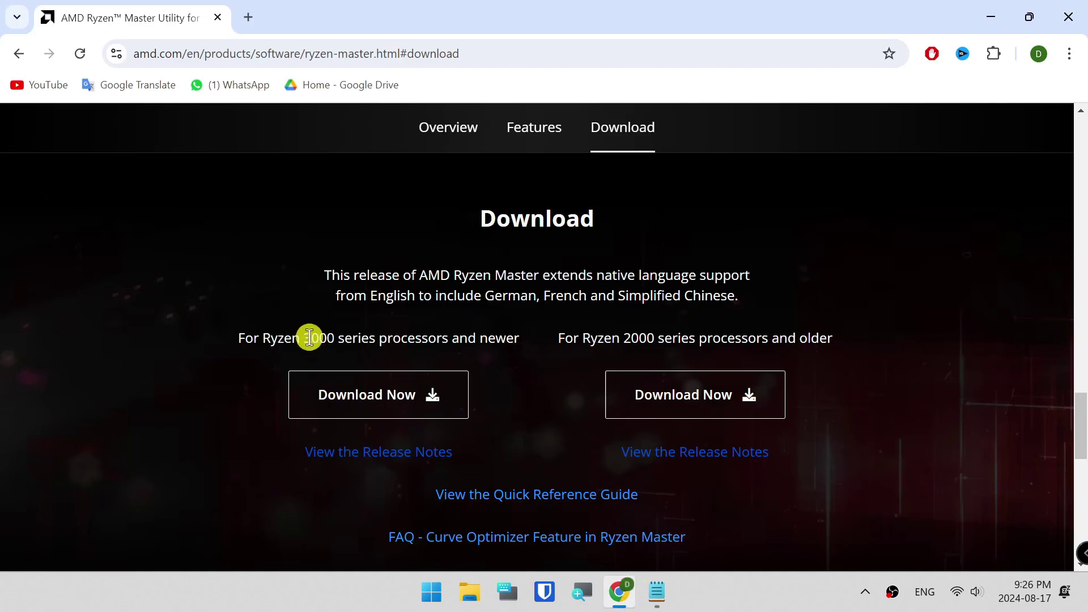
pyautogui.click(376, 401)
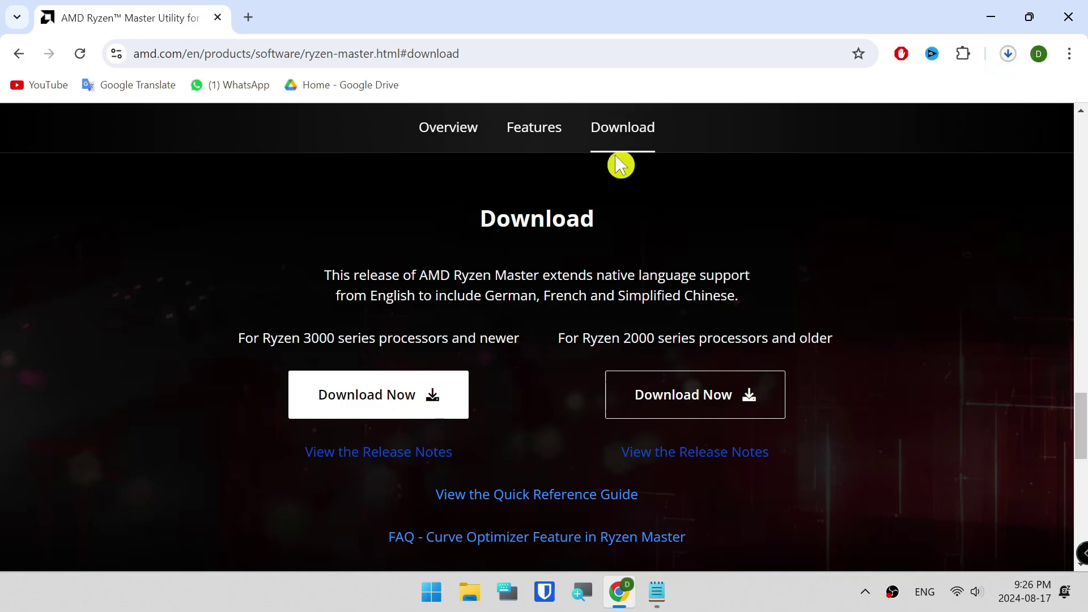
pyautogui.click(1008, 53)
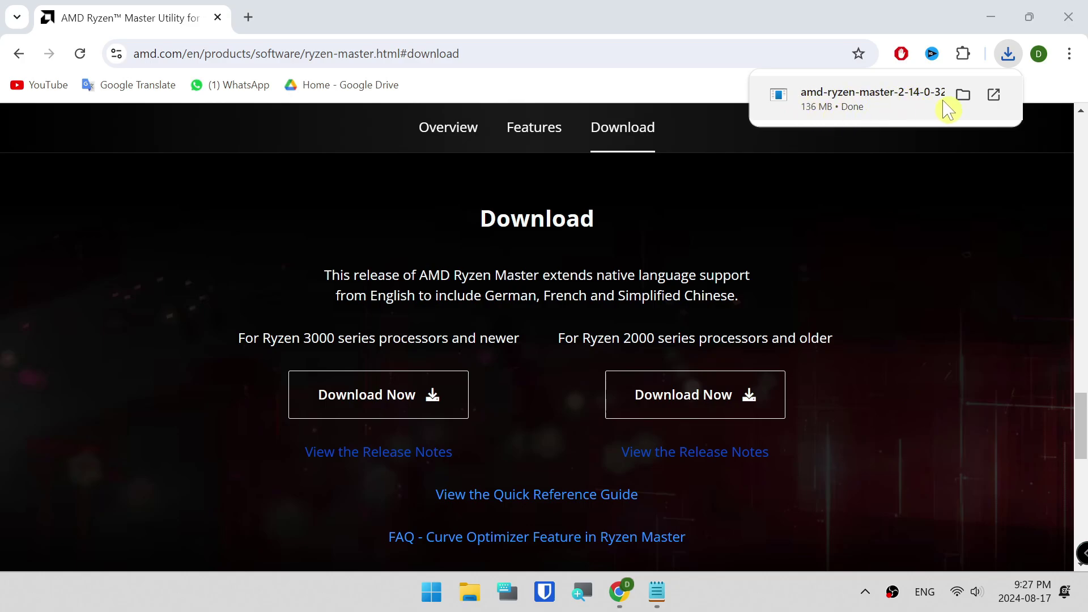
pyautogui.click(963, 94)
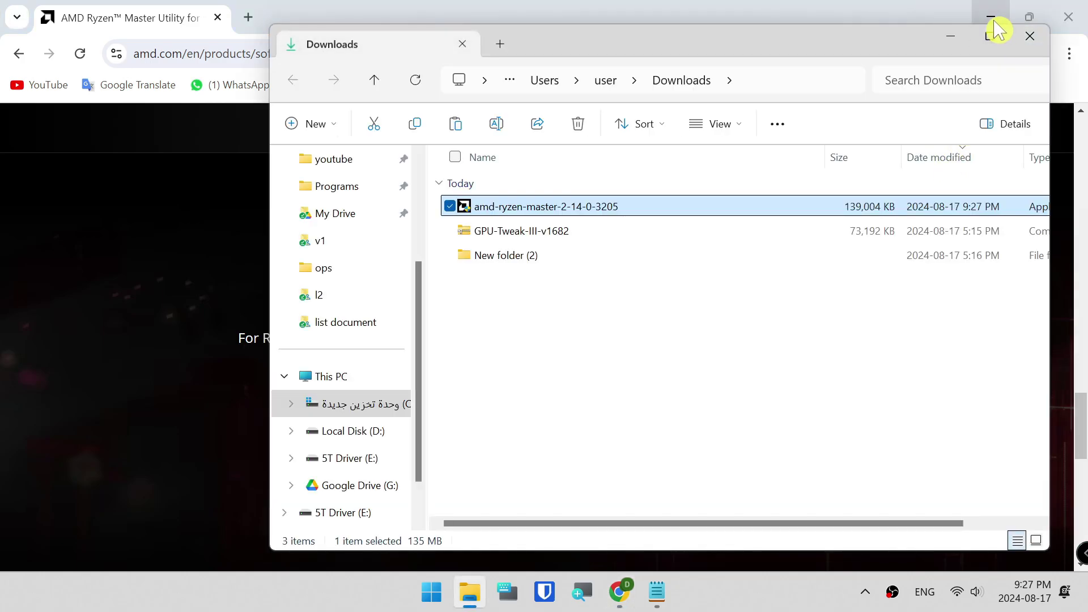
pyautogui.click(992, 20)
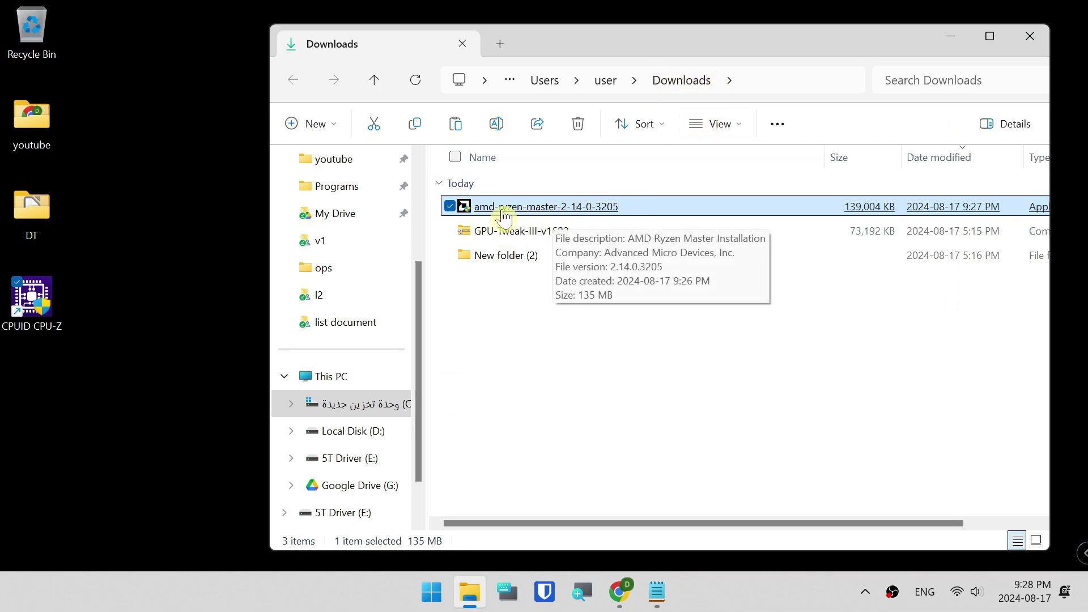
# Step: Run the amd-ryzen-master-2-14-0-3205 installer, agree to the licence terms, and accept the warning to install the utility
pyautogui.doubleClick(504, 216)
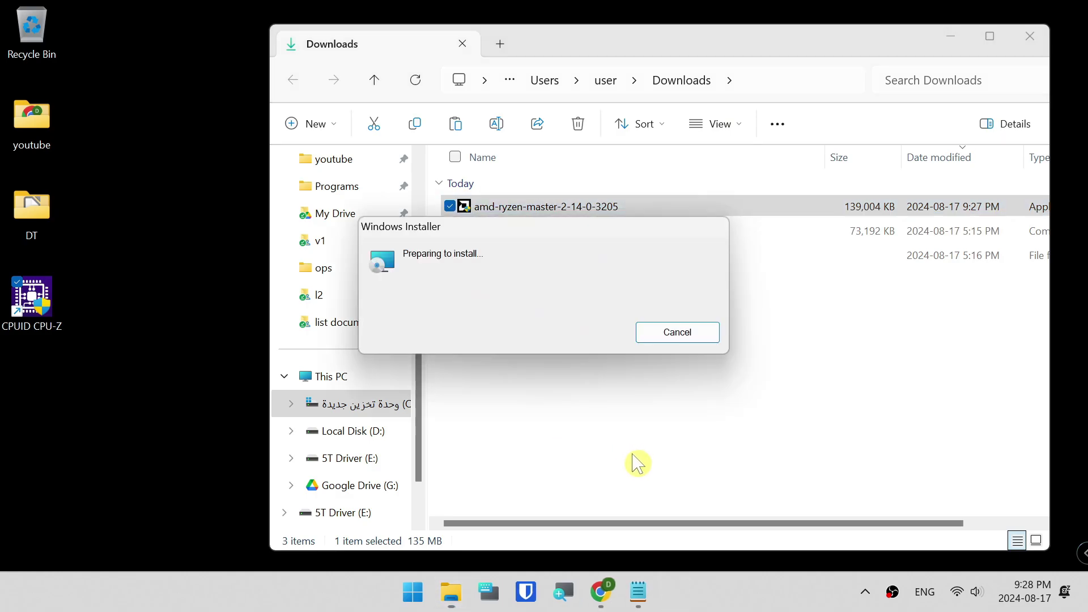
pyautogui.click(951, 38)
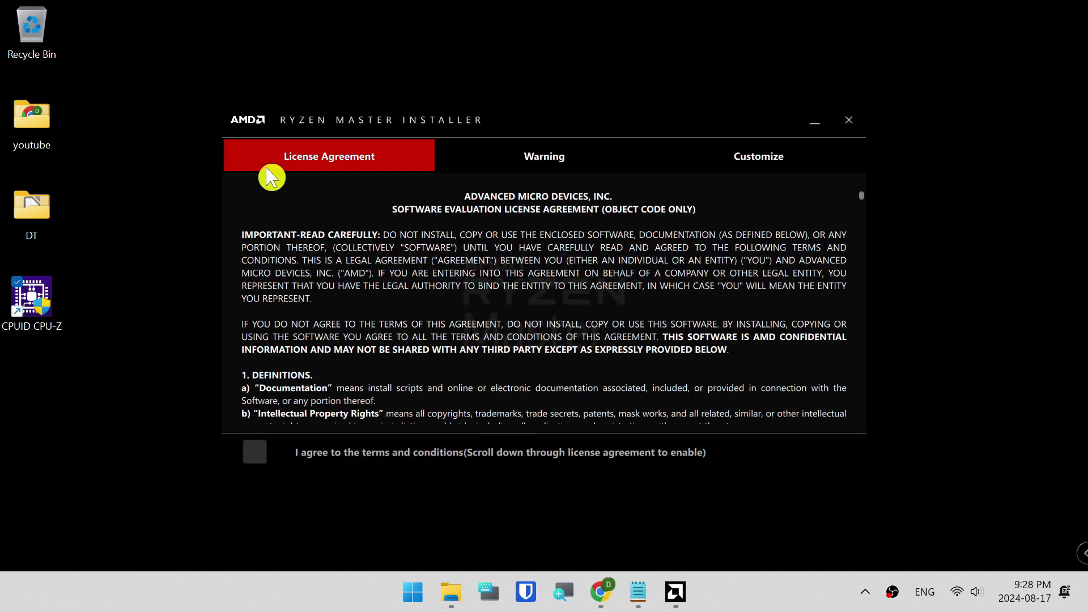
pyautogui.scroll(-10, 363, 298)
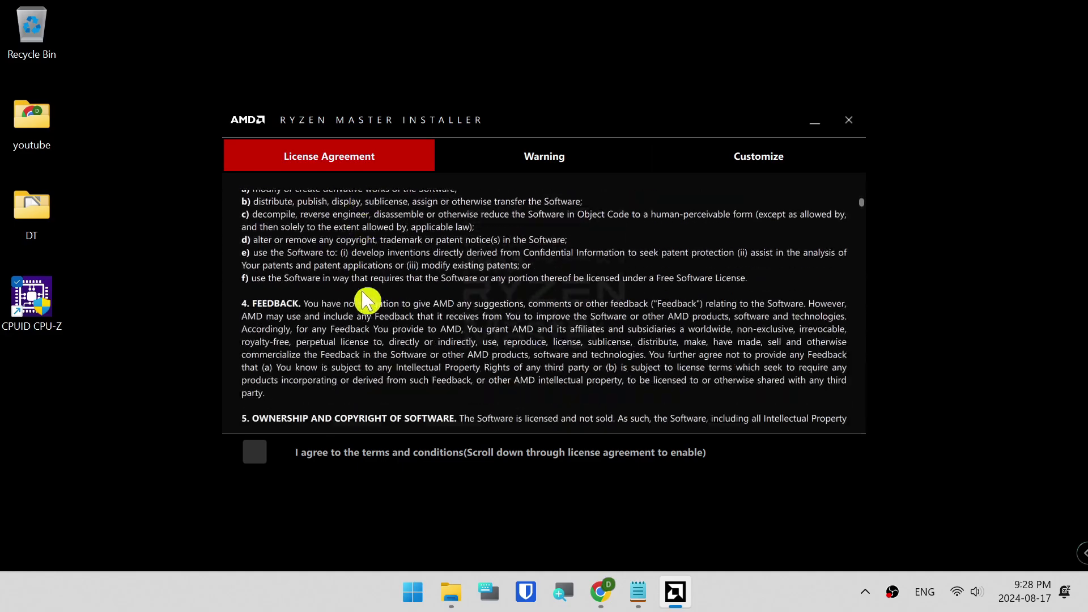
pyautogui.scroll(-20, 368, 301)
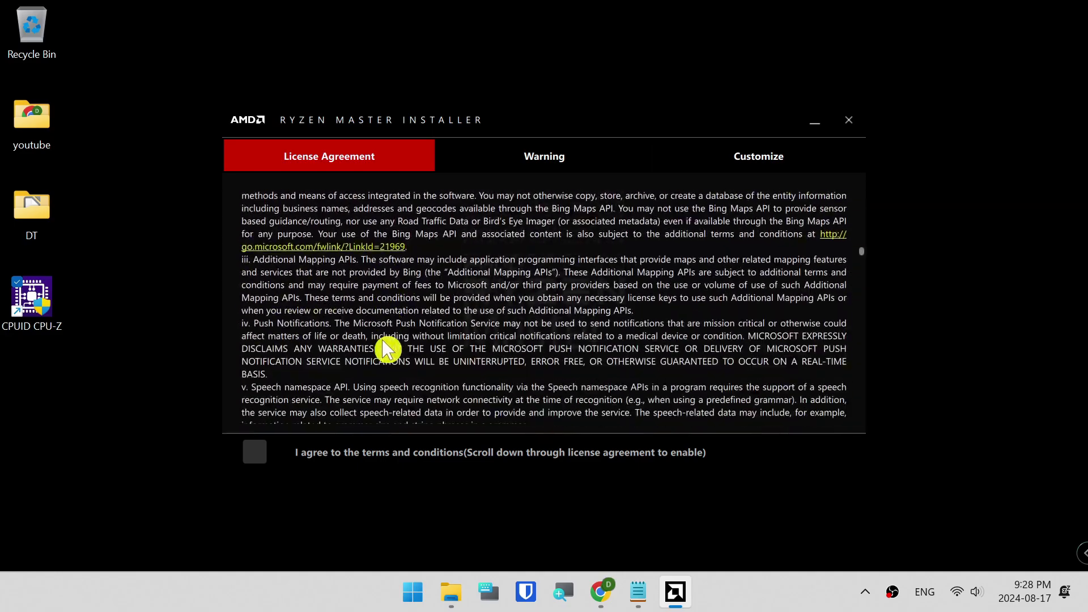
pyautogui.scroll(-20, 432, 344)
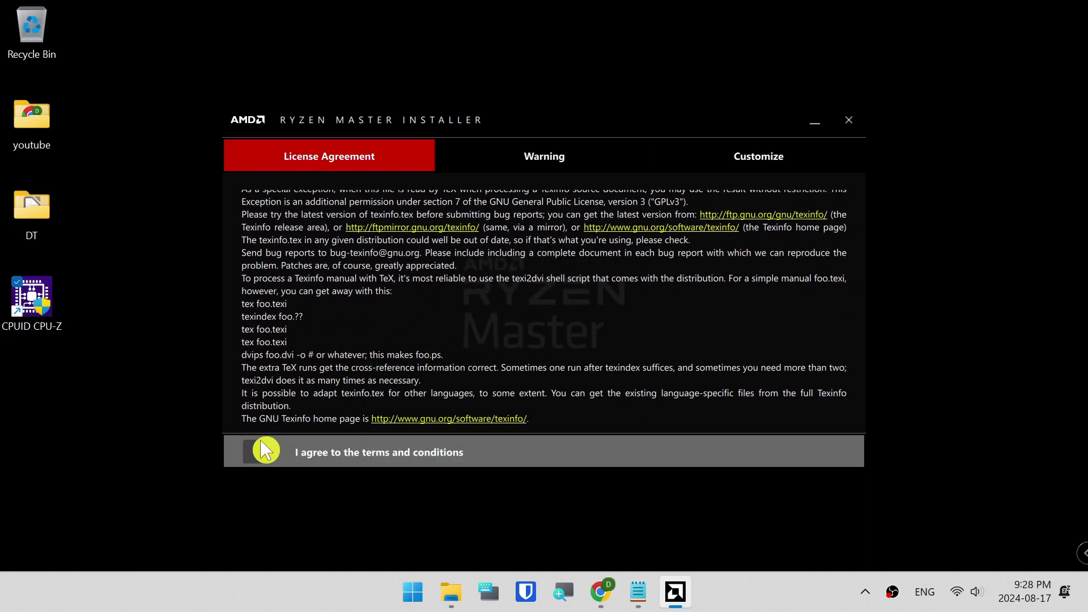
pyautogui.click(256, 451)
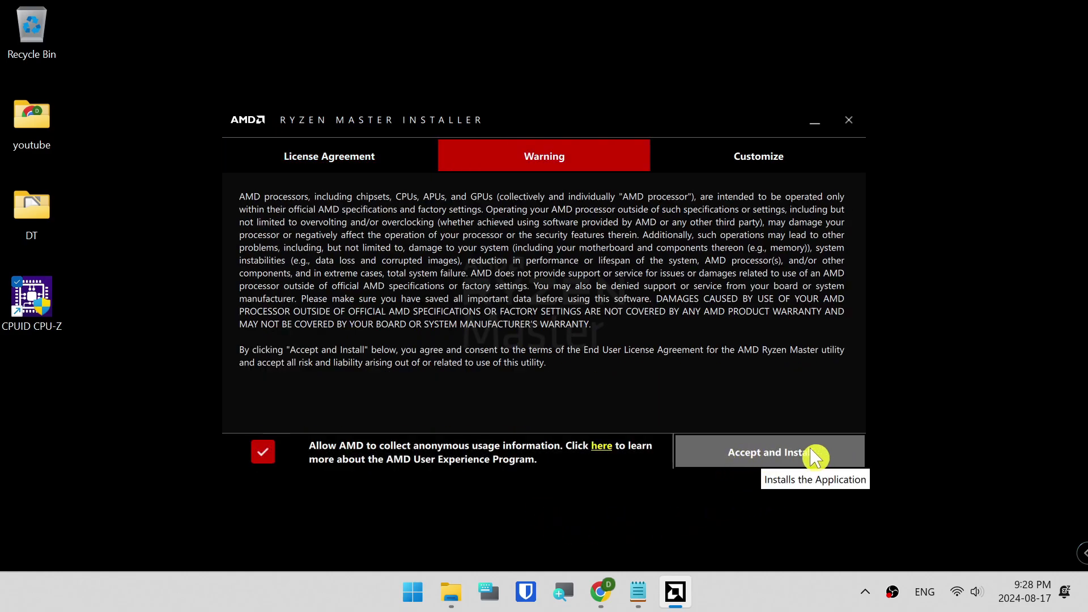
pyautogui.click(761, 455)
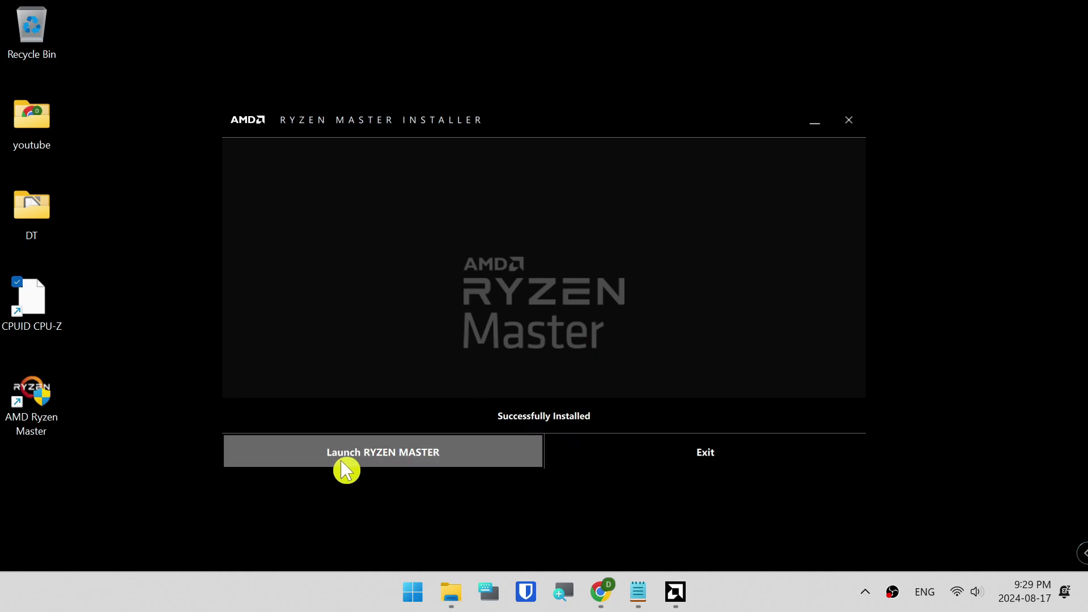
# Step: Launch Ryzen Master from the installer, accept the warning, look over its application and stress test settings, and close it
pyautogui.click(419, 460)
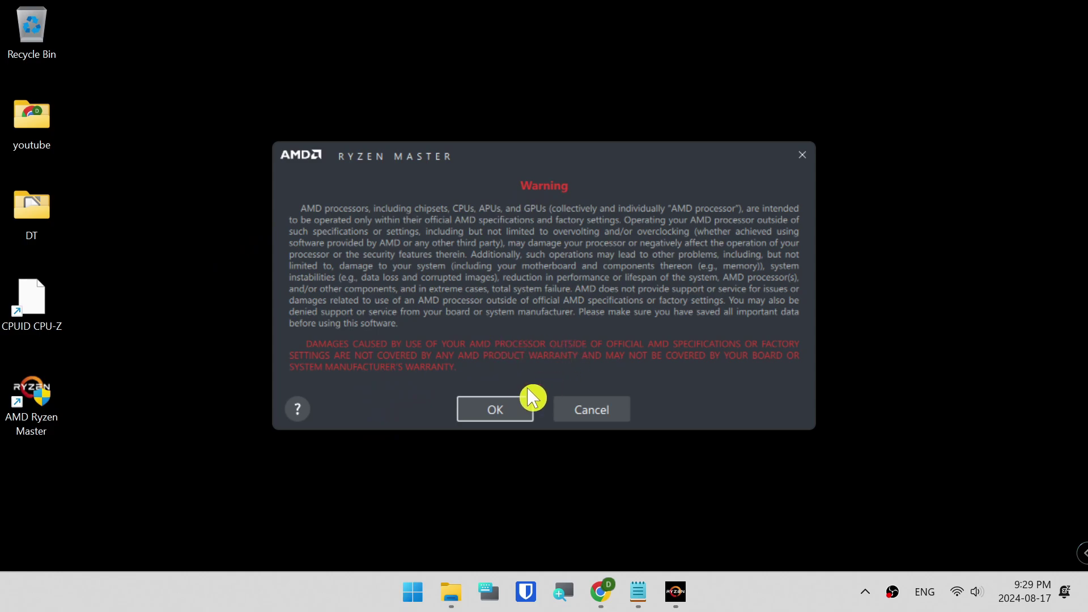
pyautogui.click(495, 411)
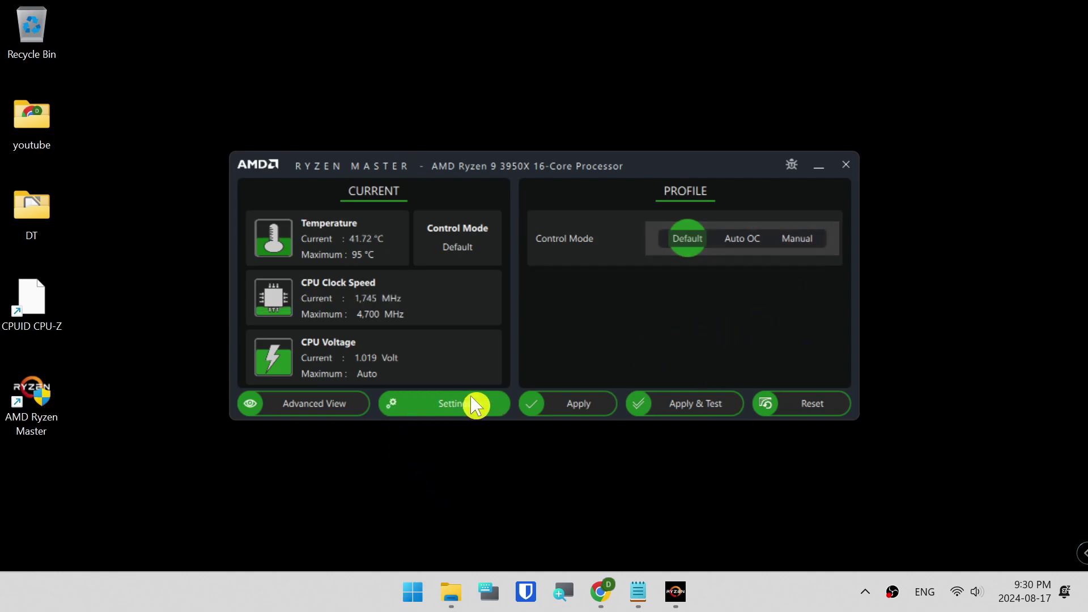
pyautogui.click(459, 405)
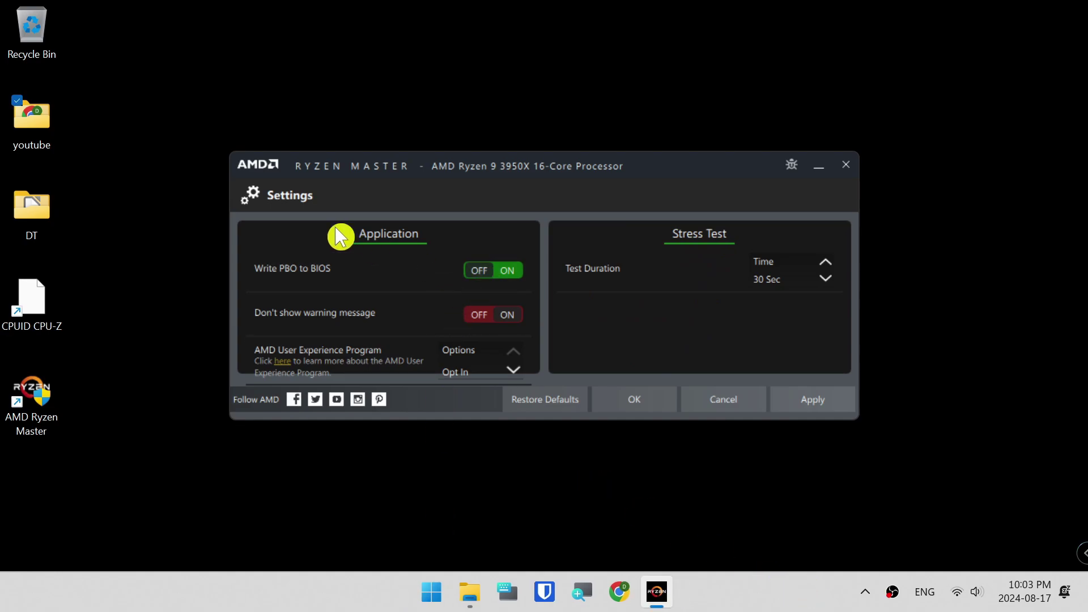
pyautogui.click(846, 165)
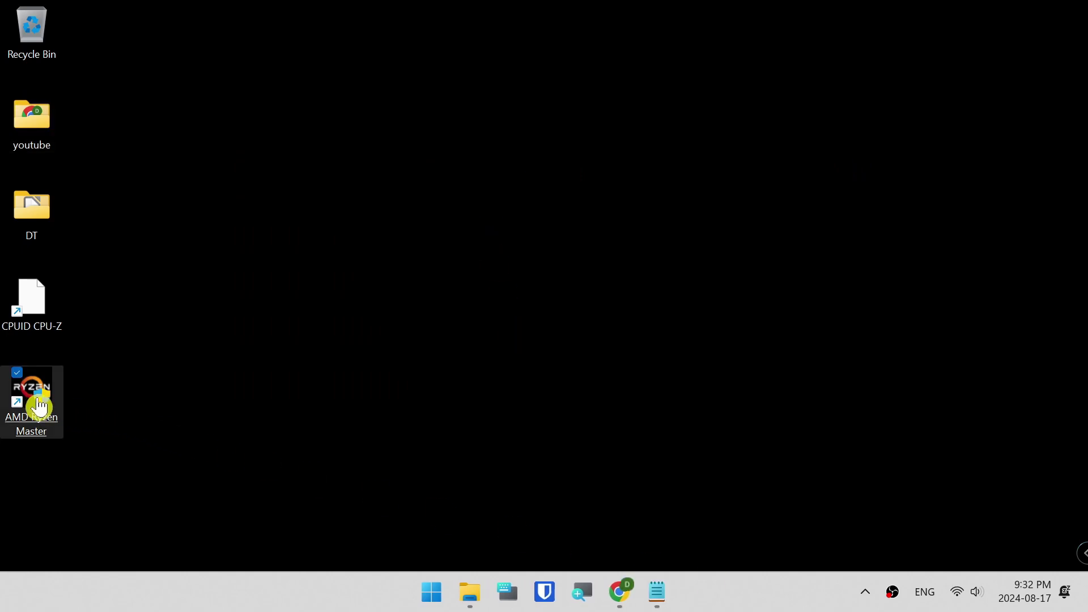
# Step: Reopen Ryzen Master, accept the warning, and examine the Game Mode, Profile 1 and Profile 2 configurations
pyautogui.doubleClick(37, 394)
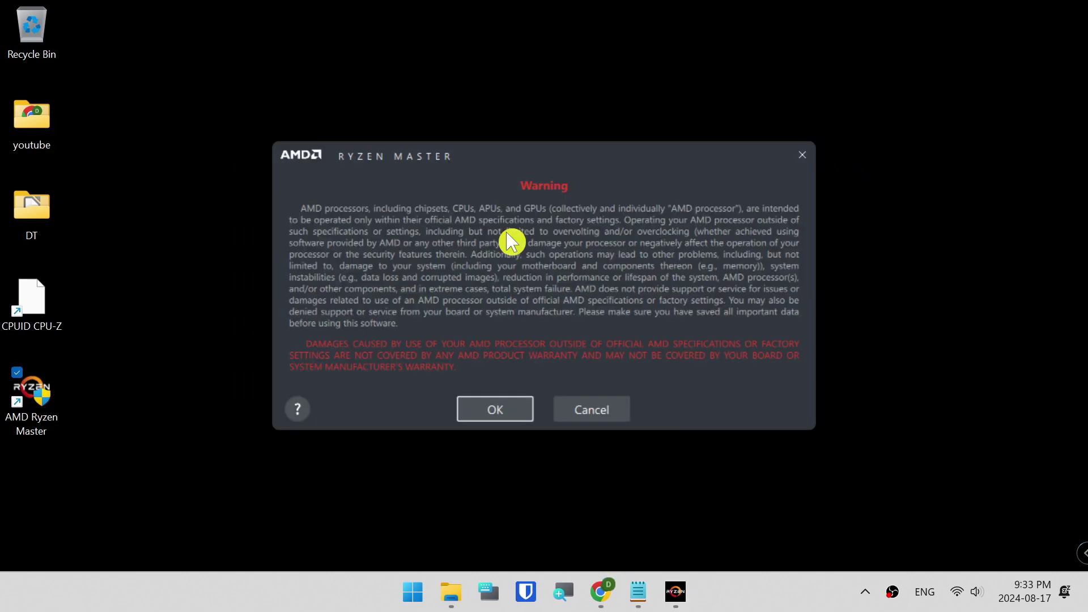
pyautogui.click(492, 417)
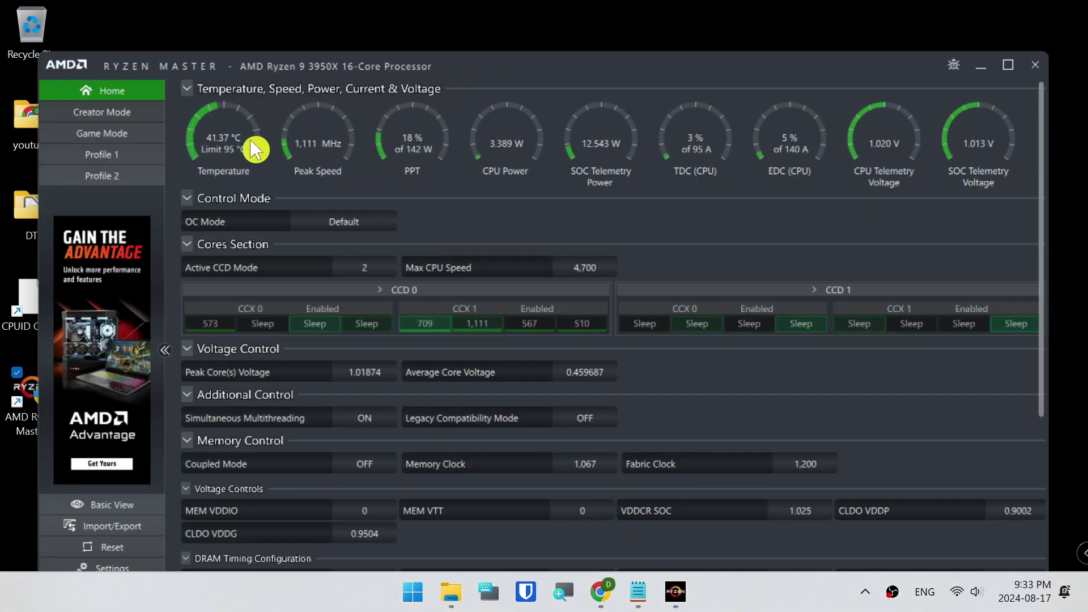
pyautogui.click(103, 136)
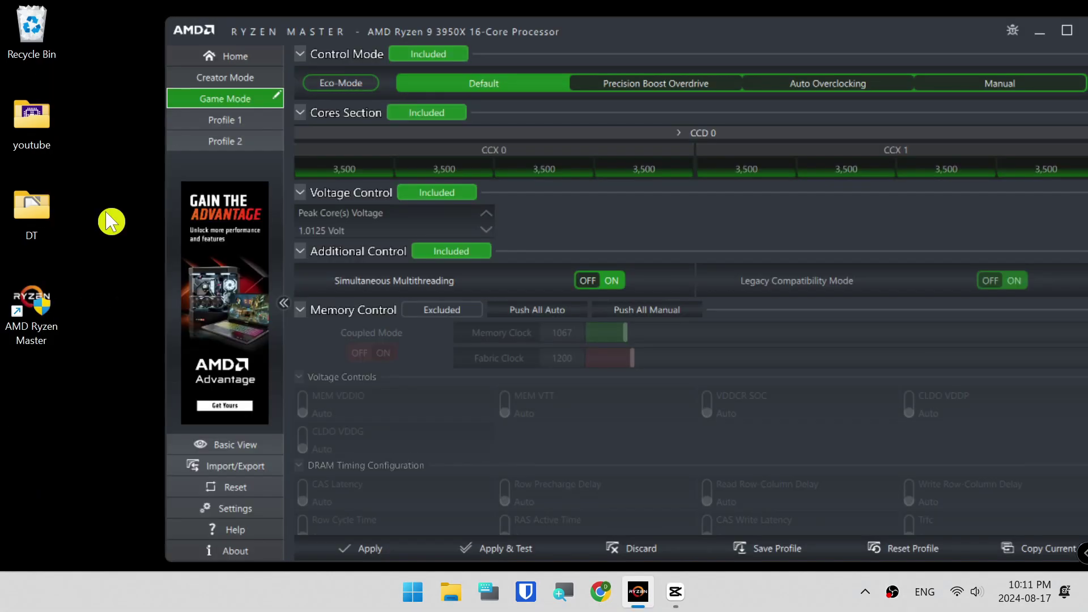
pyautogui.click(215, 122)
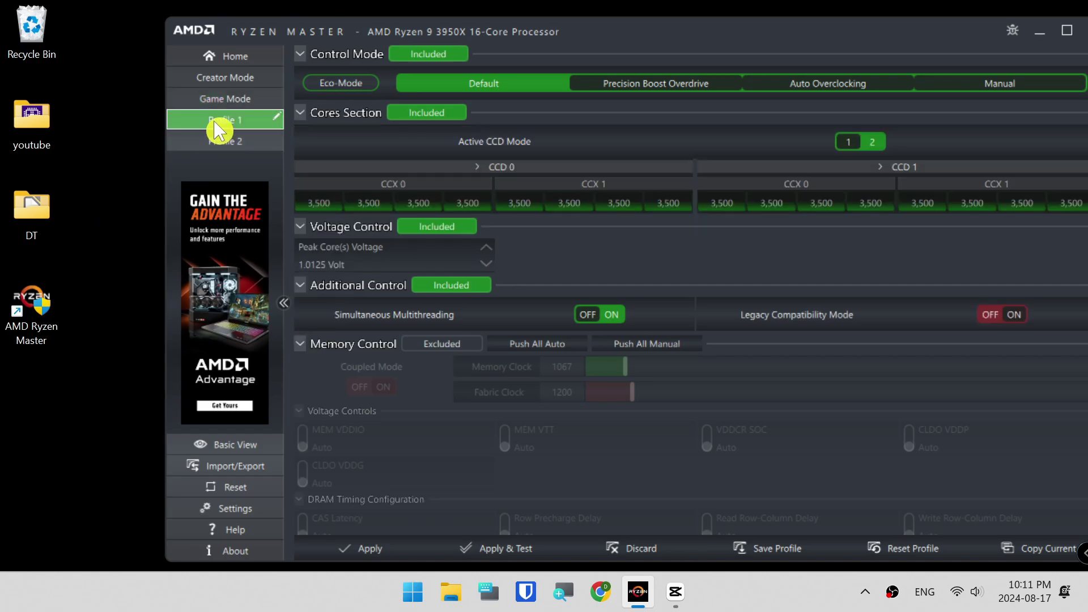
pyautogui.click(222, 151)
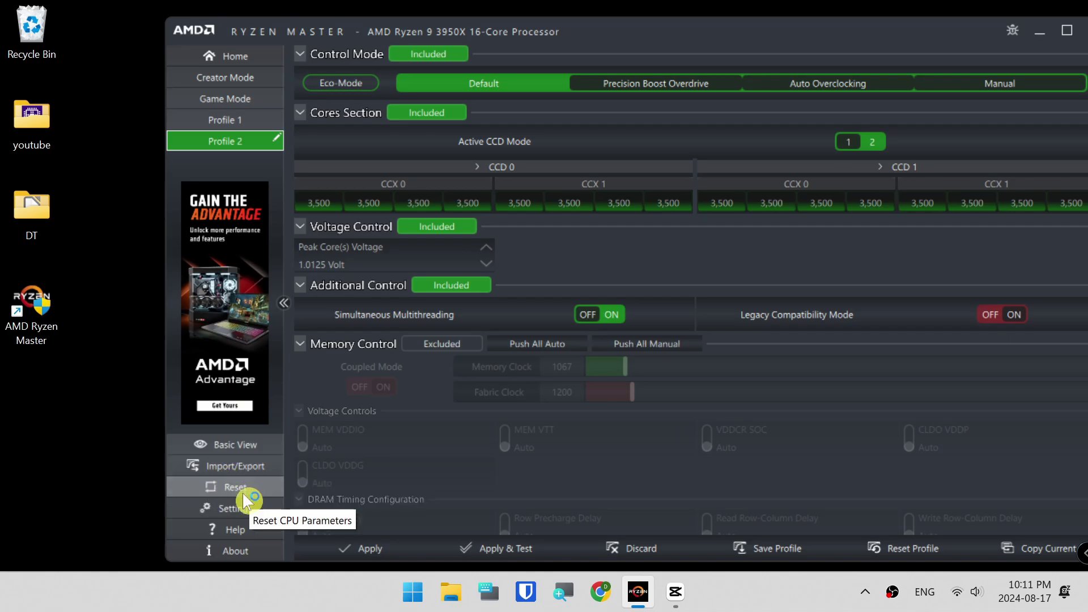
# Step: Review the settings page and the help, and return to the Game Mode profile
pyautogui.click(244, 516)
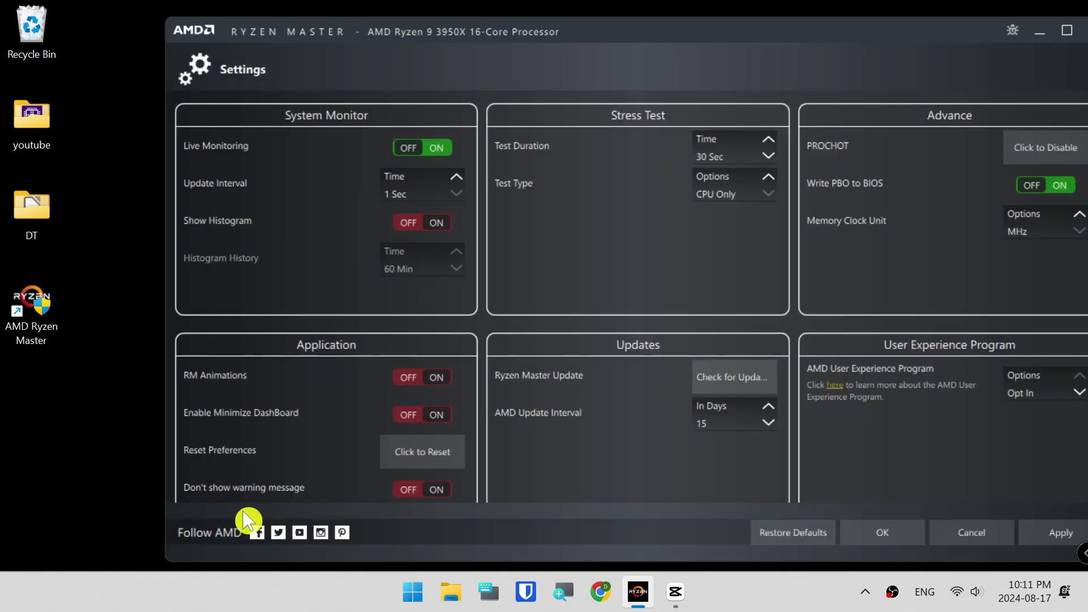
pyautogui.click(888, 543)
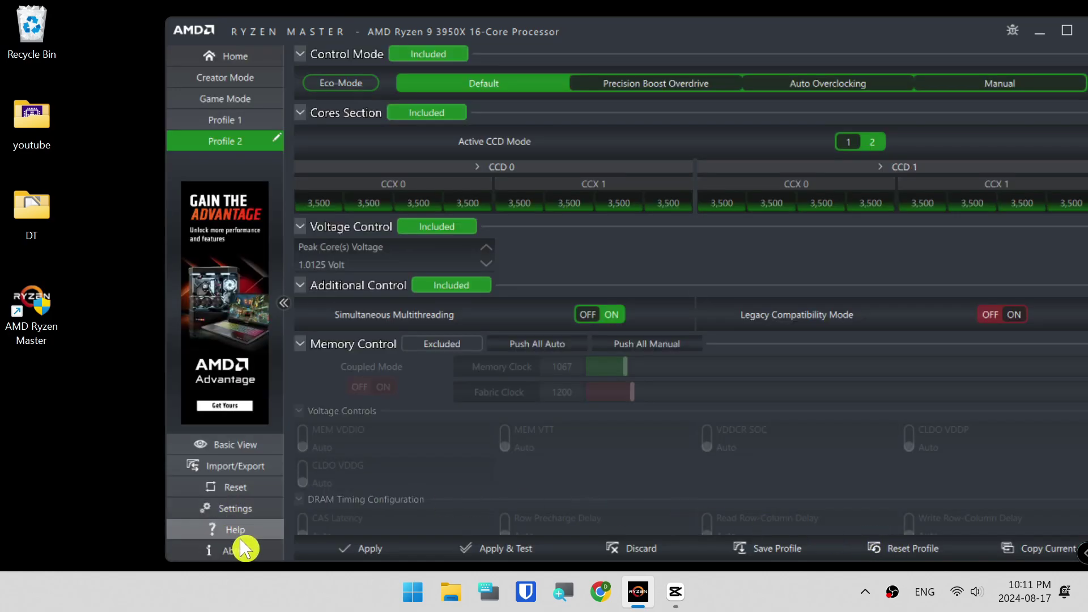
pyautogui.click(237, 531)
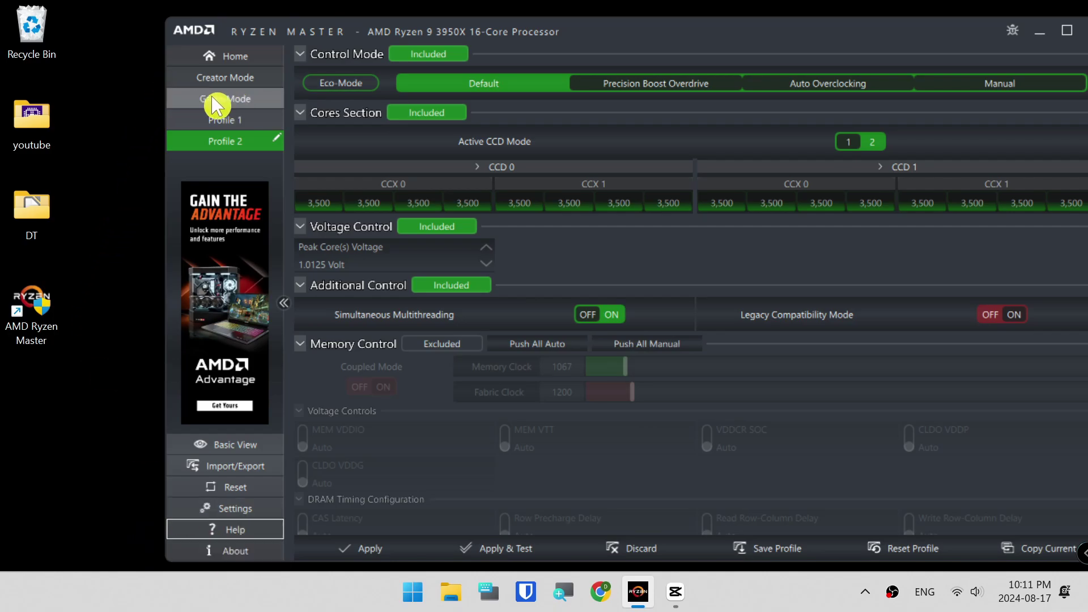
pyautogui.click(233, 102)
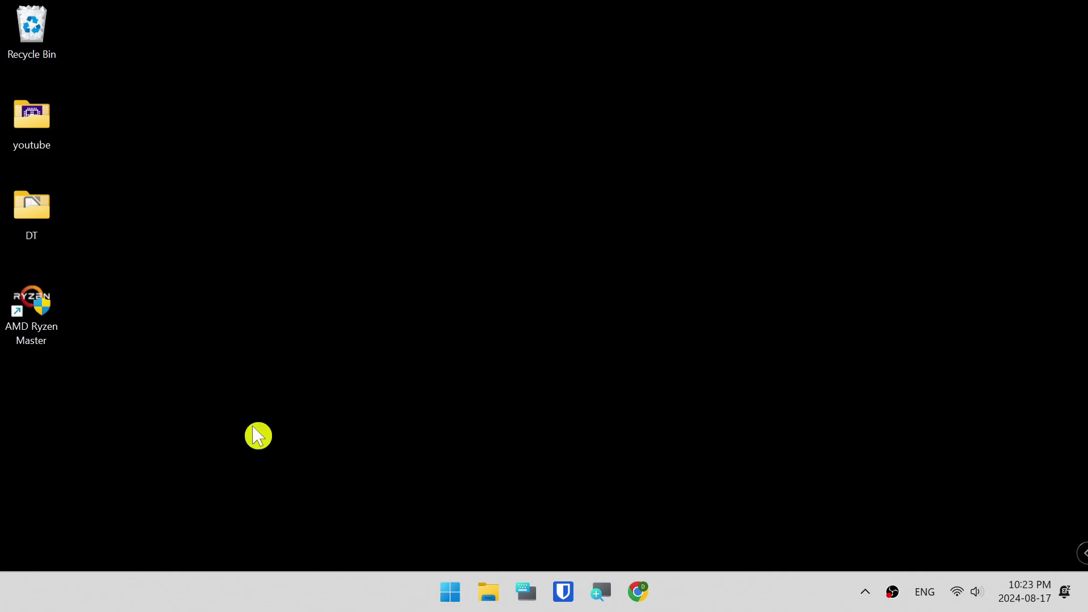
# Step: Relaunch Ryzen Master, accept the warning, move its window fully into view, and open the Game Mode profile
pyautogui.doubleClick(32, 317)
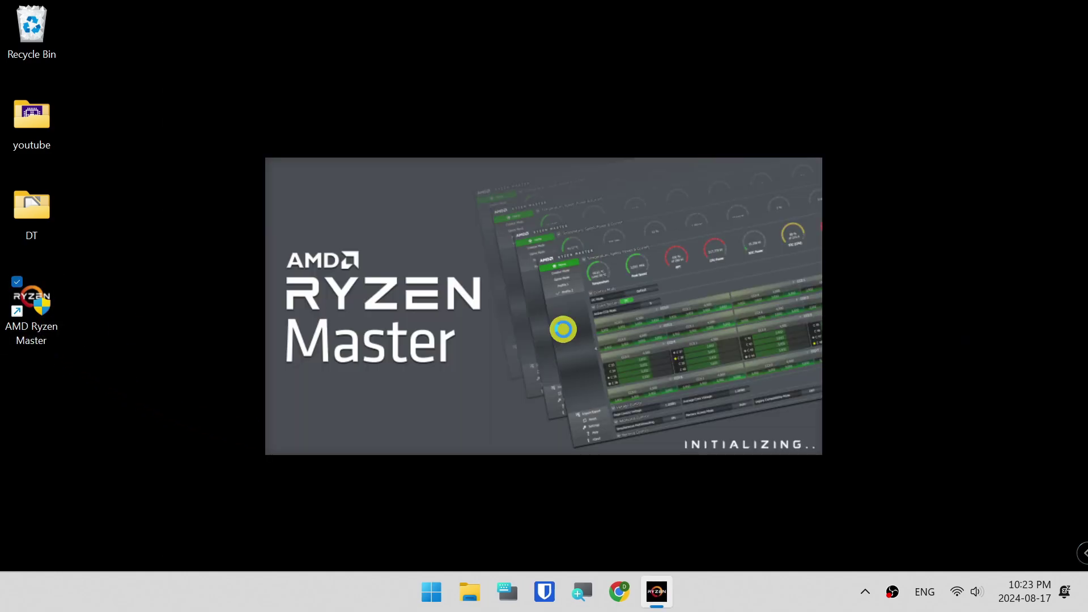
pyautogui.click(512, 408)
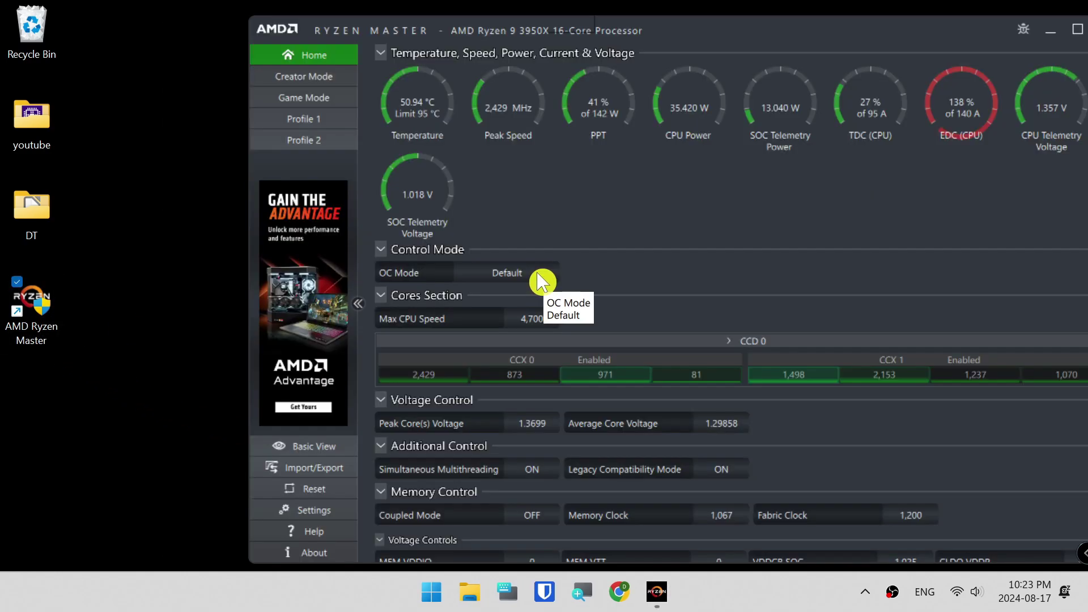
pyautogui.moveTo(251, 17); pyautogui.dragTo(323, 51)
pyautogui.moveTo(452, 66); pyautogui.dragTo(369, 49)
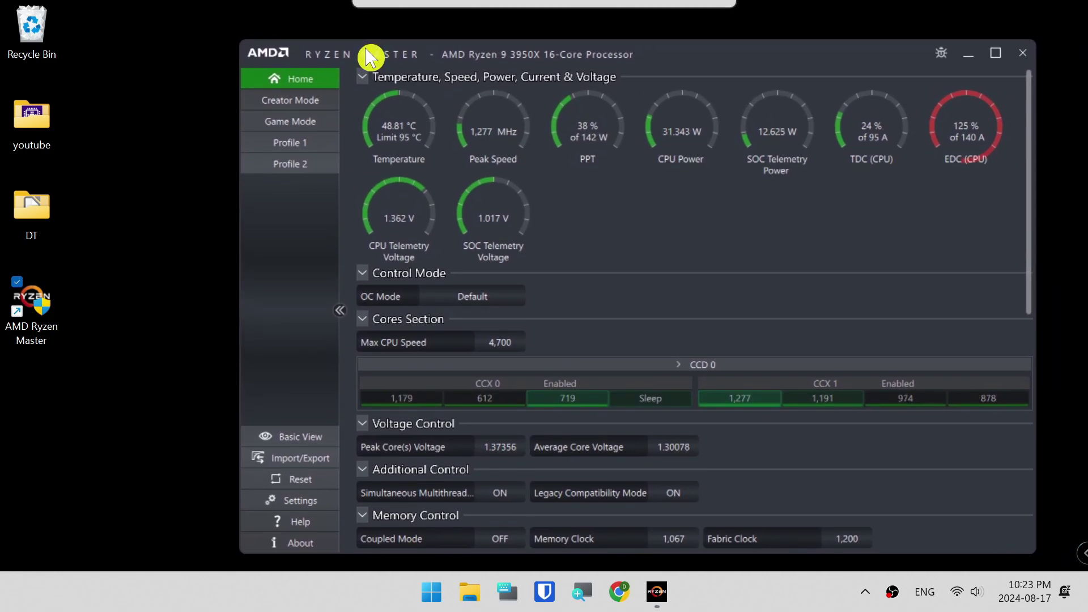
pyautogui.click(290, 125)
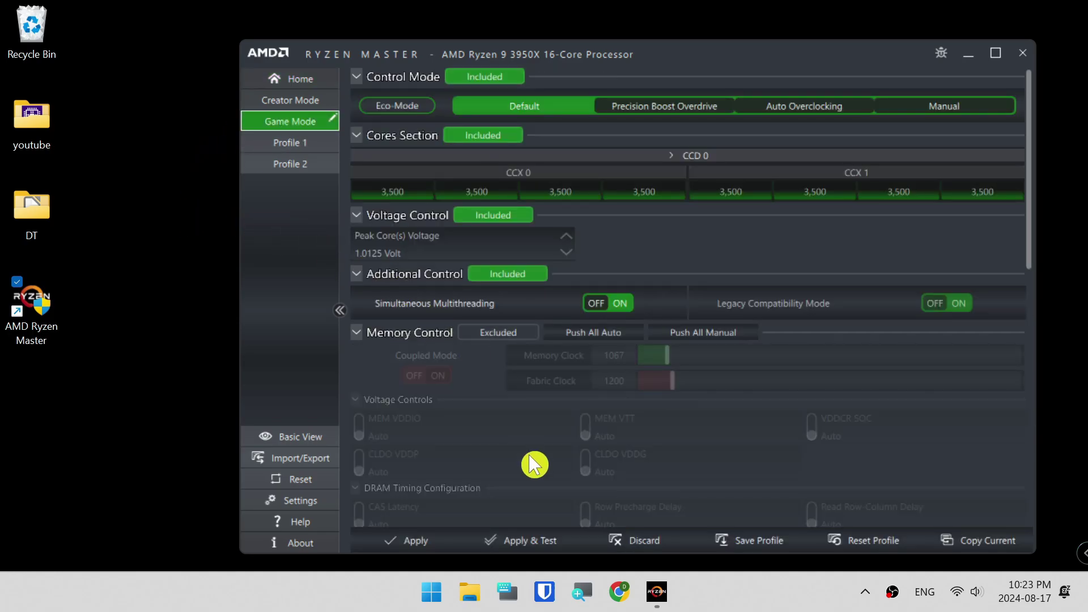
# Step: Apply and stress-test the Game Mode profile, and open the CPU performance graph in Task Manager
pyautogui.click(517, 544)
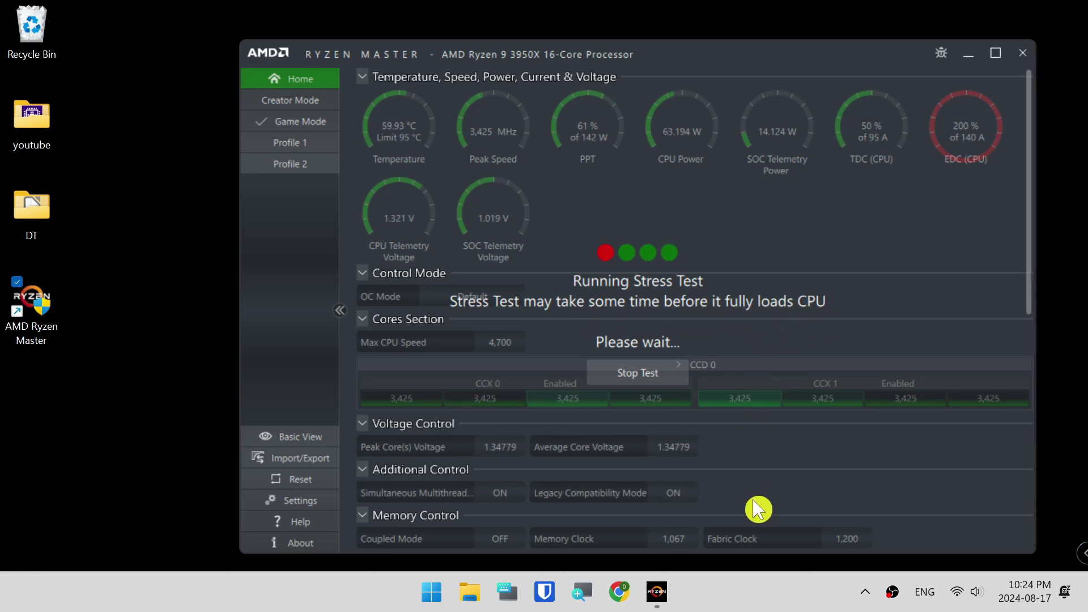
pyautogui.rightClick(134, 596)
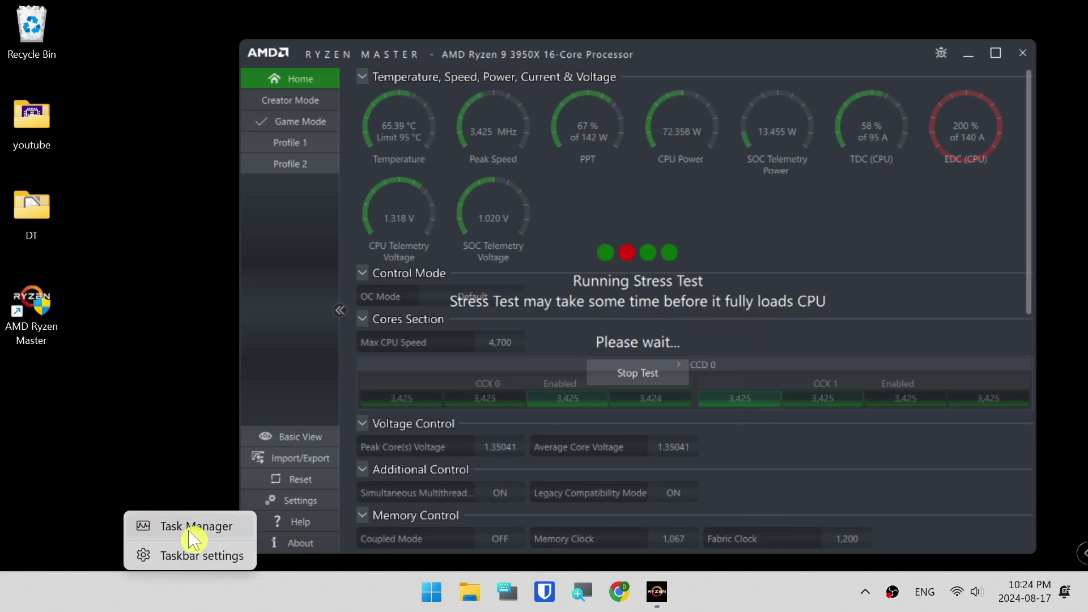
pyautogui.click(192, 530)
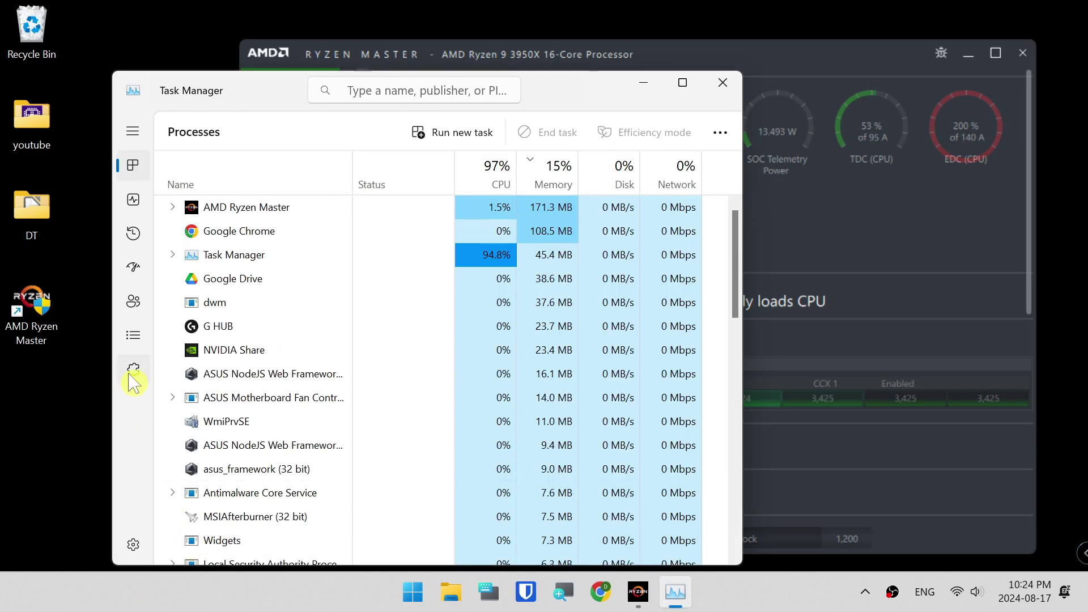
pyautogui.click(136, 203)
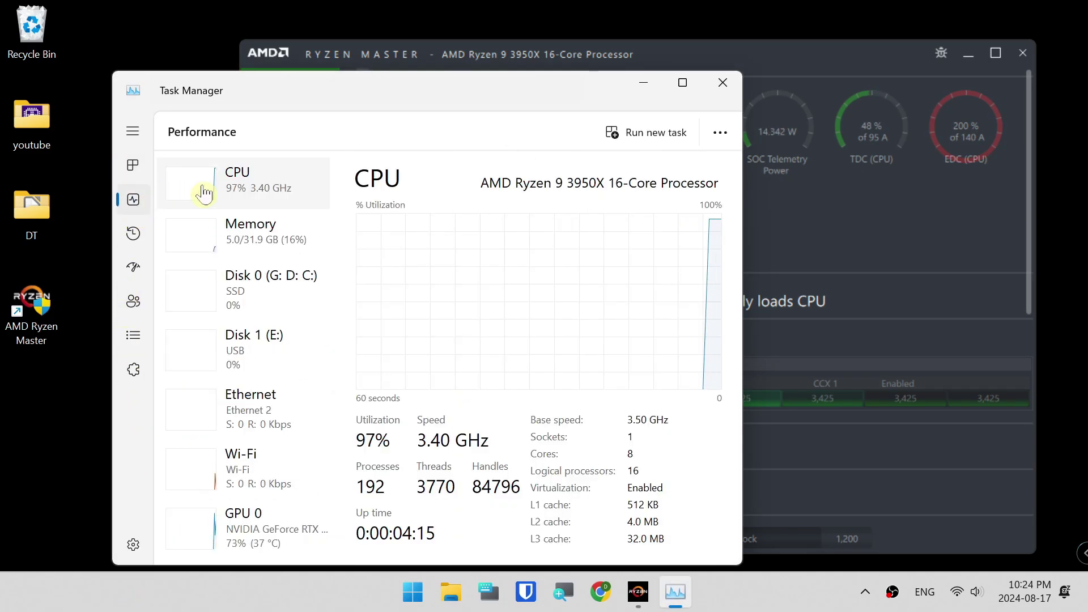
# Step: Arrange the Task Manager and Ryzen Master windows side by side to compare CPU activity with the stress test
pyautogui.moveTo(508, 99); pyautogui.dragTo(425, 90)
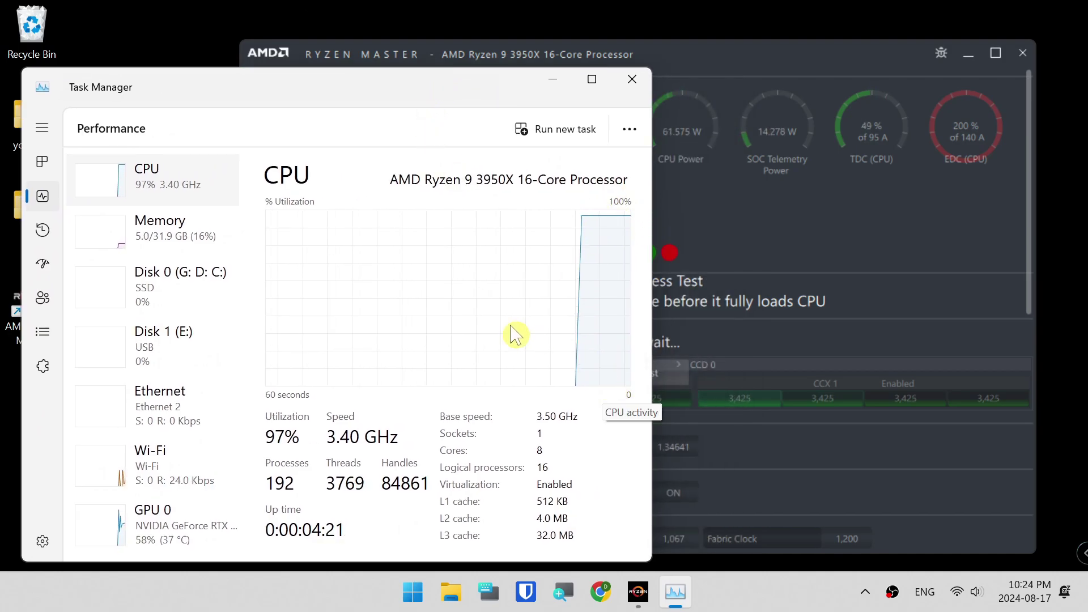
pyautogui.moveTo(479, 97); pyautogui.dragTo(311, 88)
pyautogui.moveTo(489, 176); pyautogui.dragTo(334, 178)
pyautogui.moveTo(164, 91); pyautogui.dragTo(150, 80)
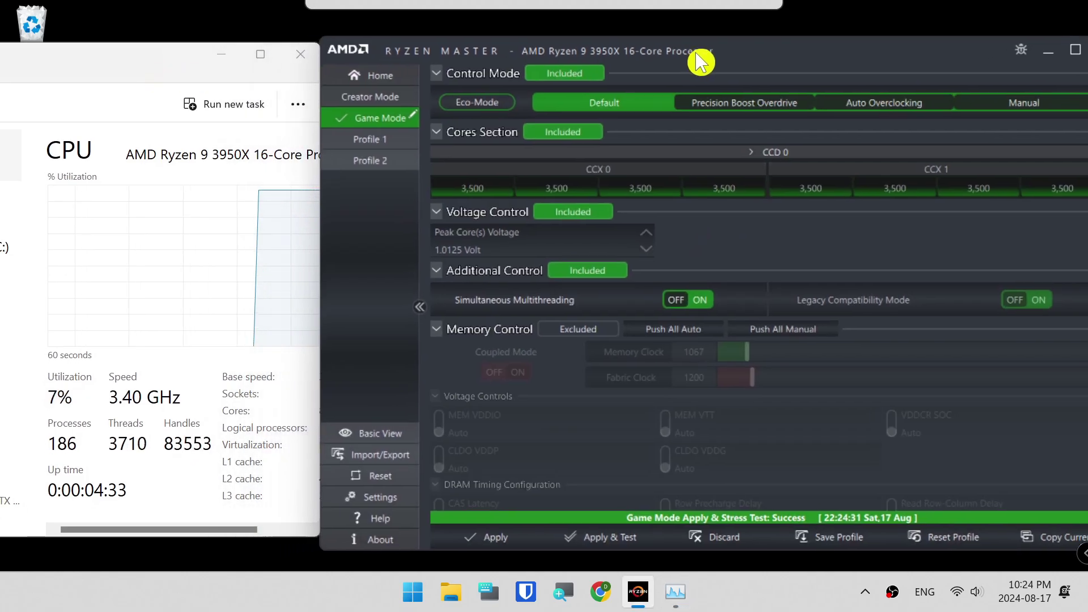
pyautogui.moveTo(701, 61); pyautogui.dragTo(739, 59)
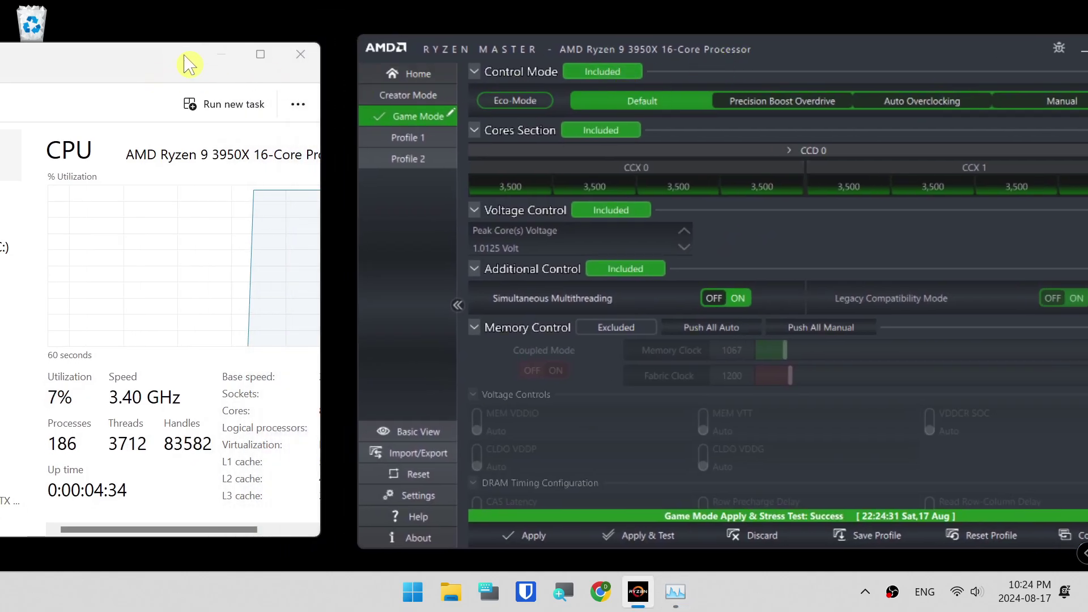
# Step: Minimize Task Manager, move the Ryzen Master window back into view, and close it
pyautogui.moveTo(190, 61); pyautogui.dragTo(234, 57)
pyautogui.click(266, 54)
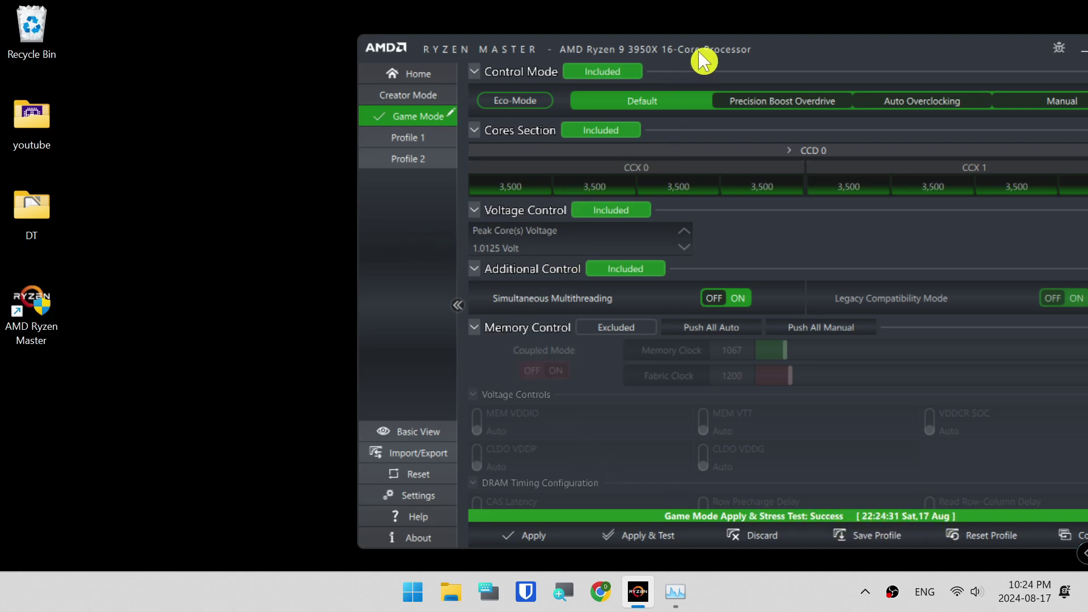
pyautogui.moveTo(703, 59); pyautogui.dragTo(636, 54)
pyautogui.click(996, 49)
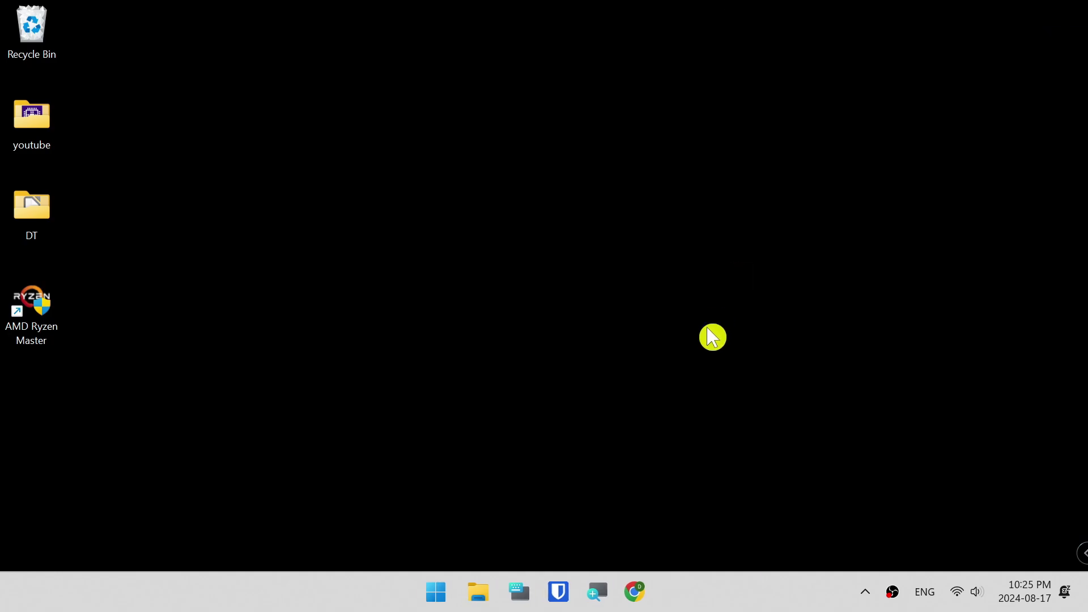